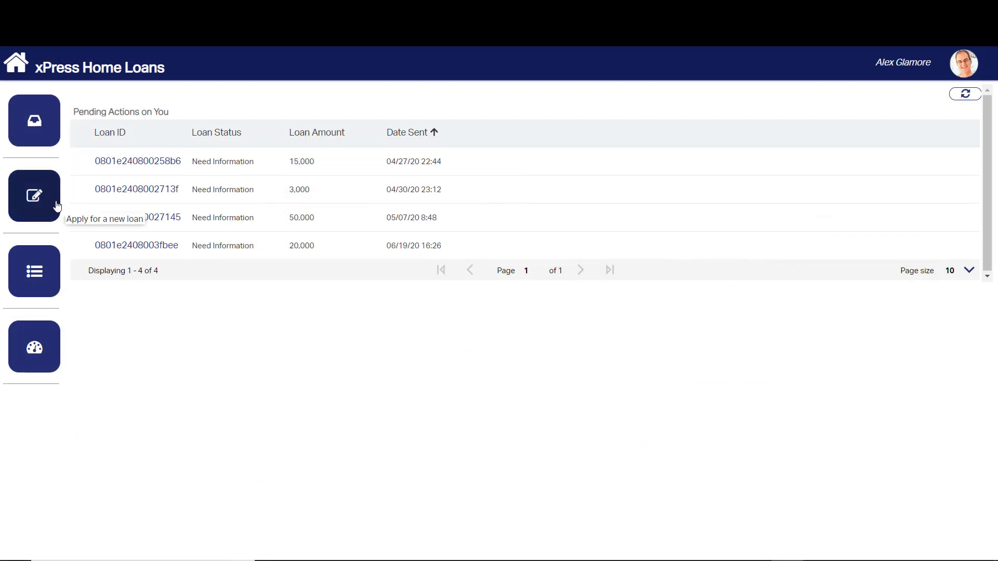
- Start a new loan application with Gareth's autofilled name and address, birthdate and SSN
left_click(56, 209)
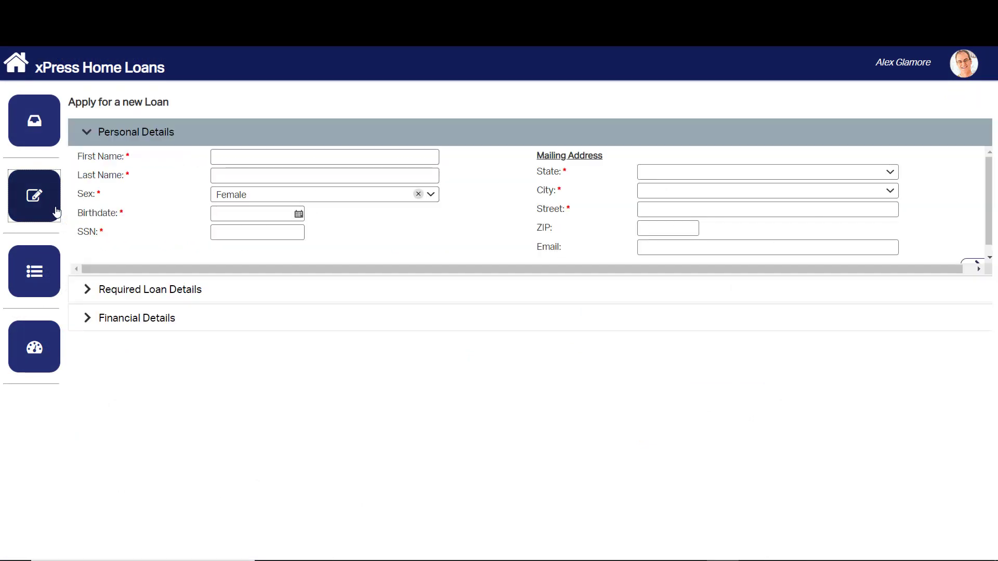
left_click(269, 159)
left_click(270, 181)
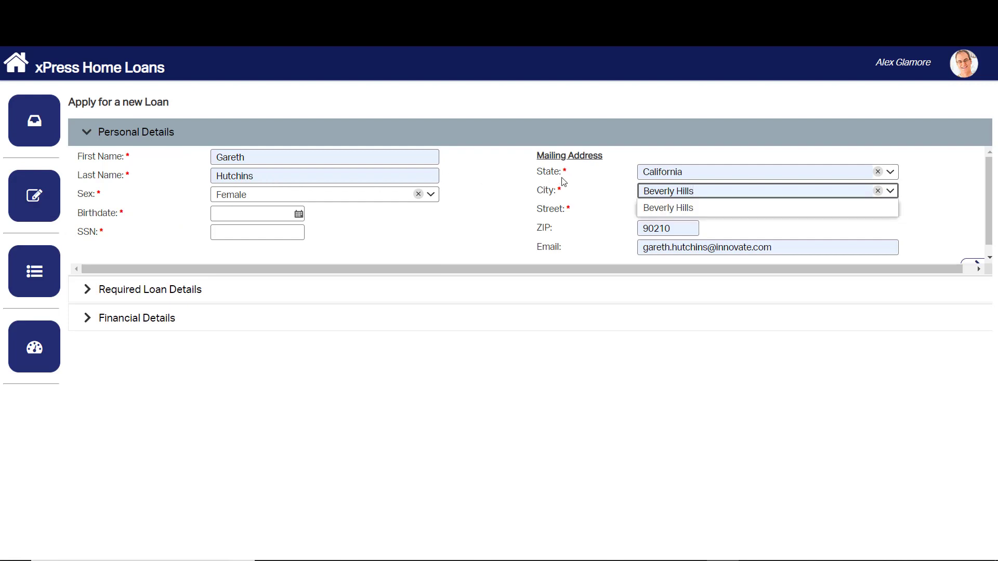
left_click(290, 216)
type("01/01/76")
left_click(277, 231)
type("555-44-3333")
- Set the loan details: Debt Consolidation purpose, 20,000 amount, interest rate and tenure
left_click(150, 289)
left_click(425, 203)
left_click(254, 292)
type("20000")
key("Tab")
type("5")
key("Tab")
type("24")
- Enter the financial details (employment length, yearly income) and submit the application
left_click(88, 307)
type("12")
key("Tab")
type("60000")
key("Tab")
type("2\t4\t3000\t0.2\t2")
left_click(939, 306)
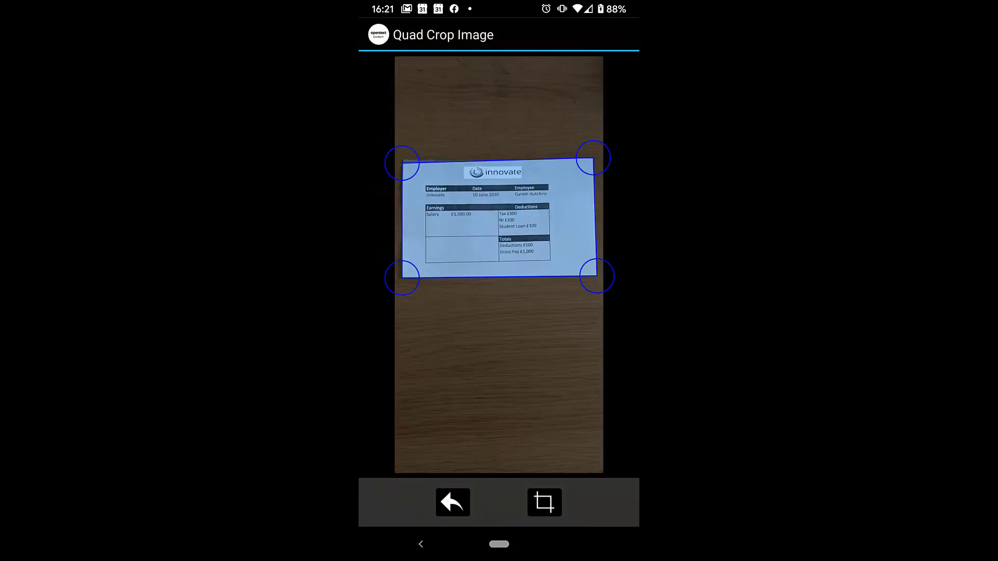
- Crop the payslip photo to its outline and review the extracted Payslip fields
left_click(544, 502)
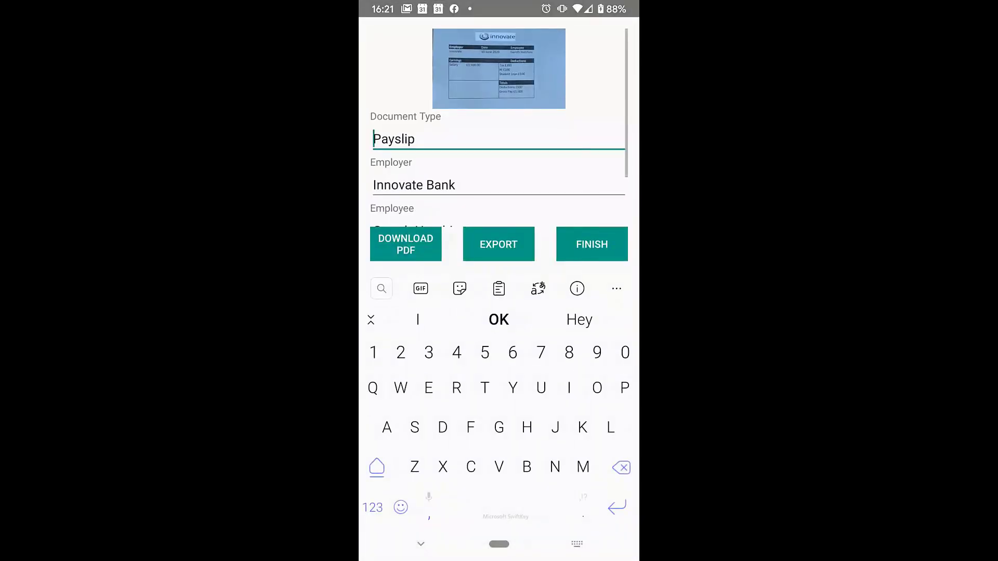
left_click(420, 544)
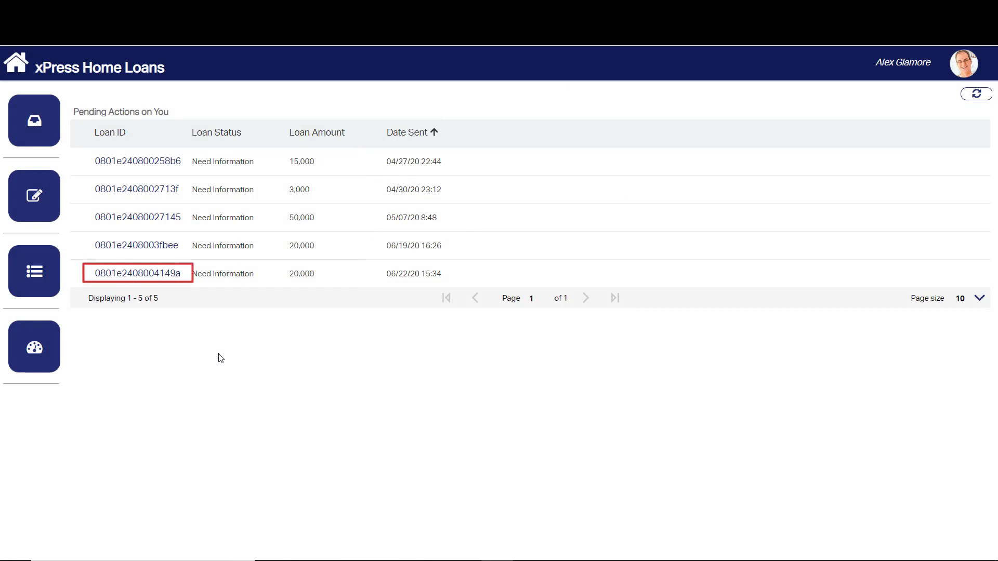
left_click(165, 277)
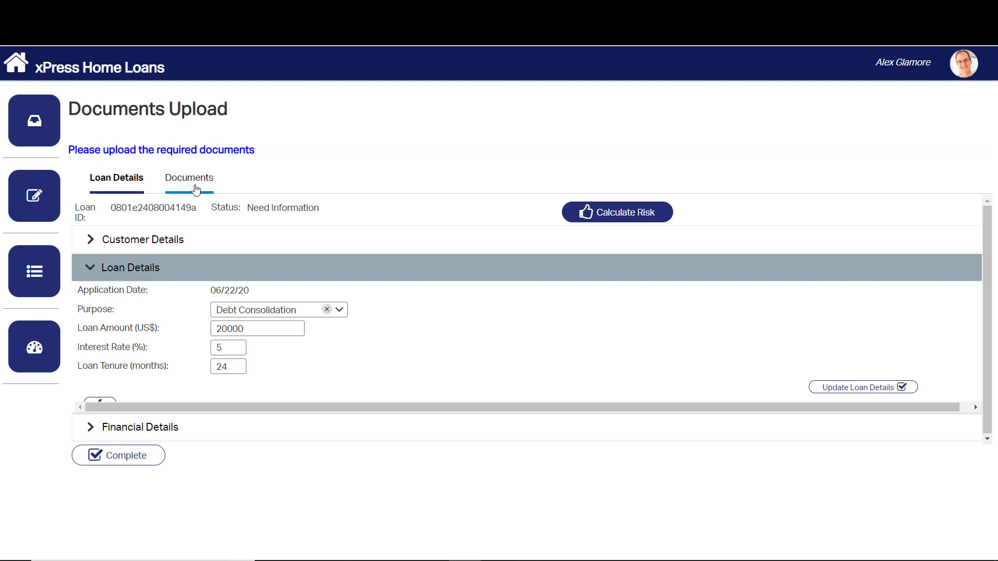
left_click(196, 190)
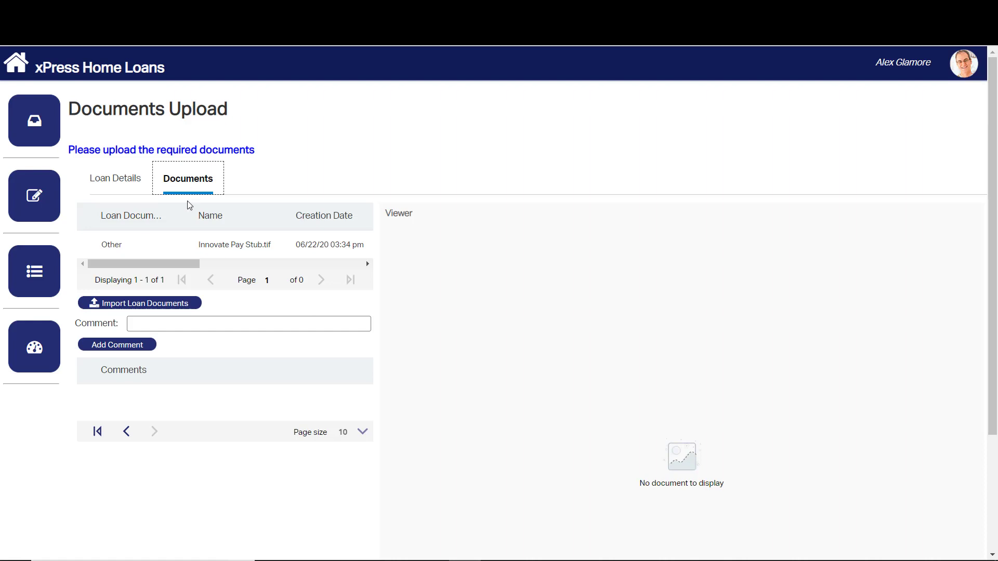
left_click(169, 243)
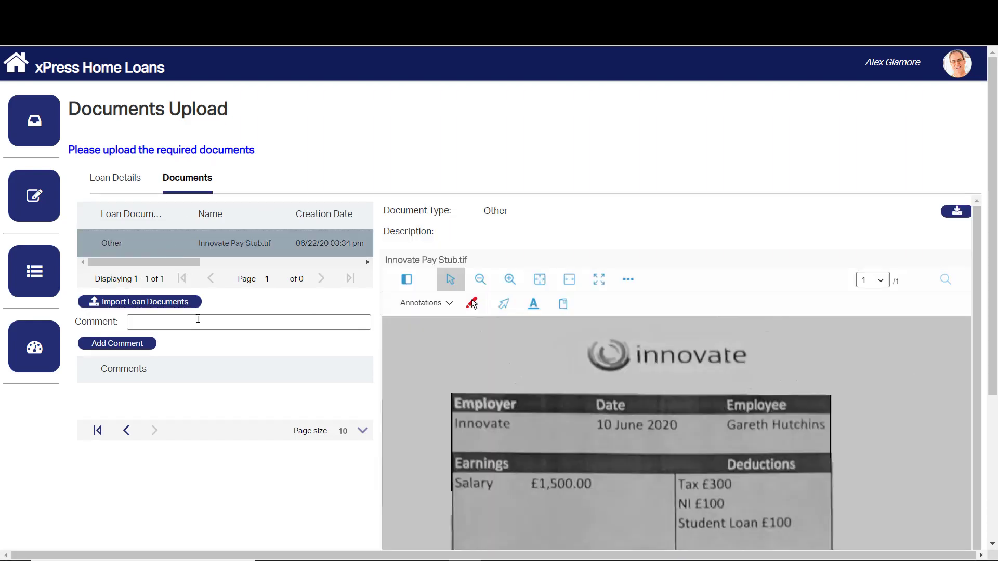
scroll(988, 352, "down", 5)
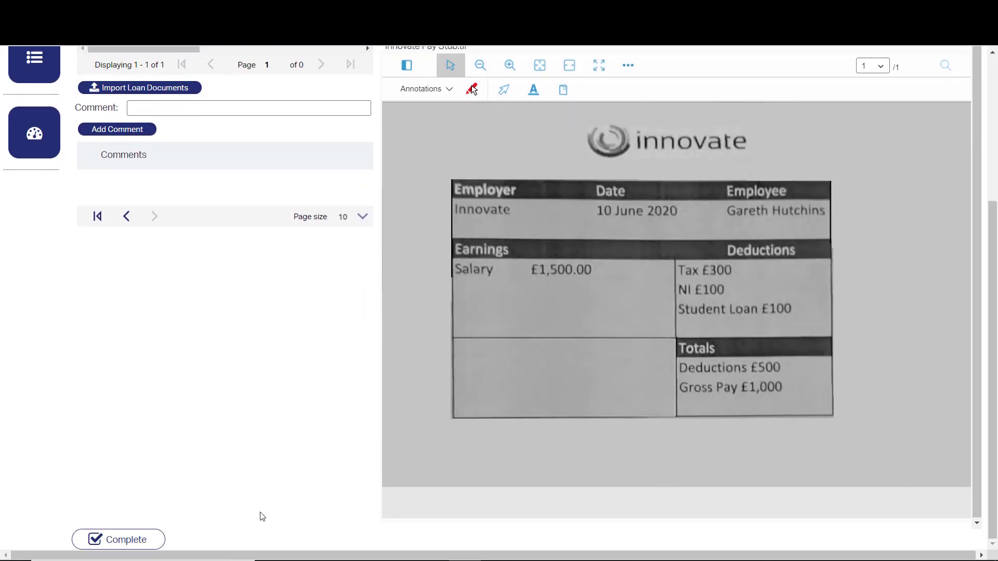
left_click(124, 540)
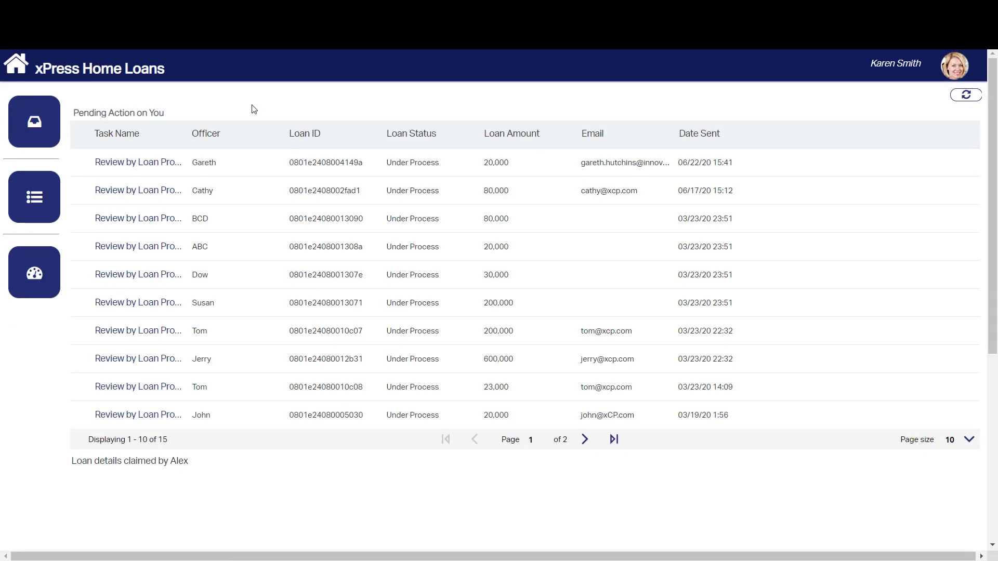
- Approve the Low Risk 20,000 loan from its Review by Loan Processor task
left_click(151, 164)
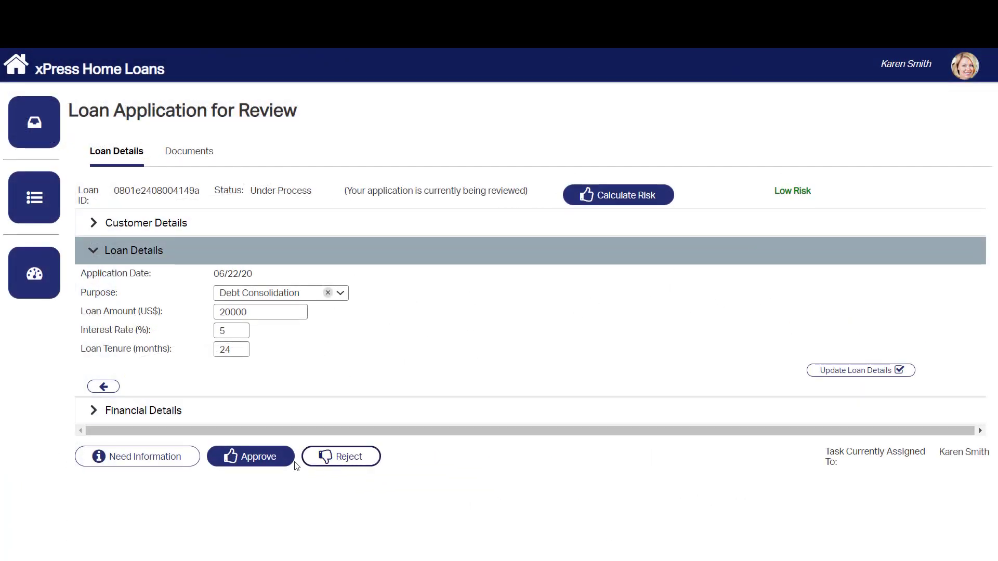
left_click(244, 459)
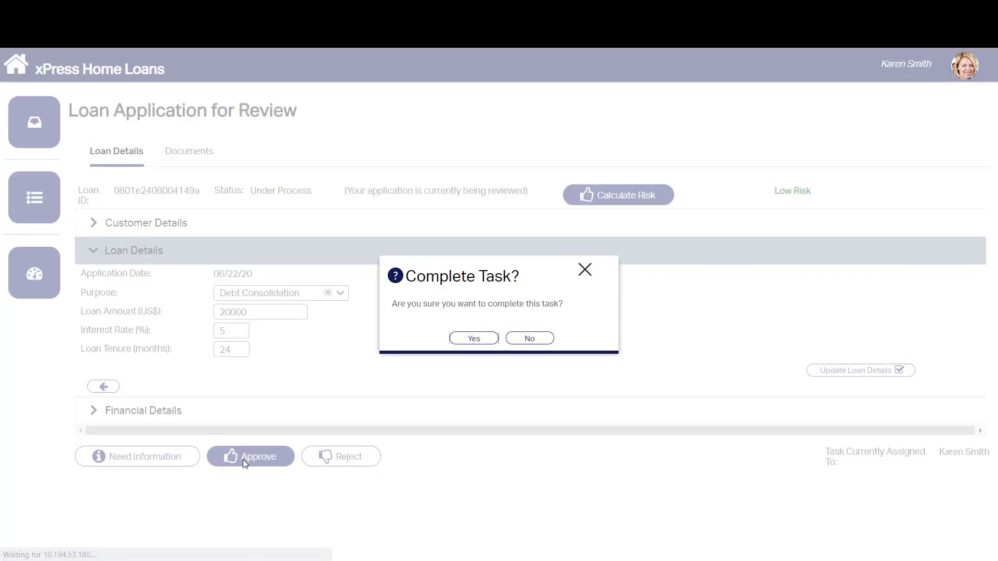
left_click(487, 339)
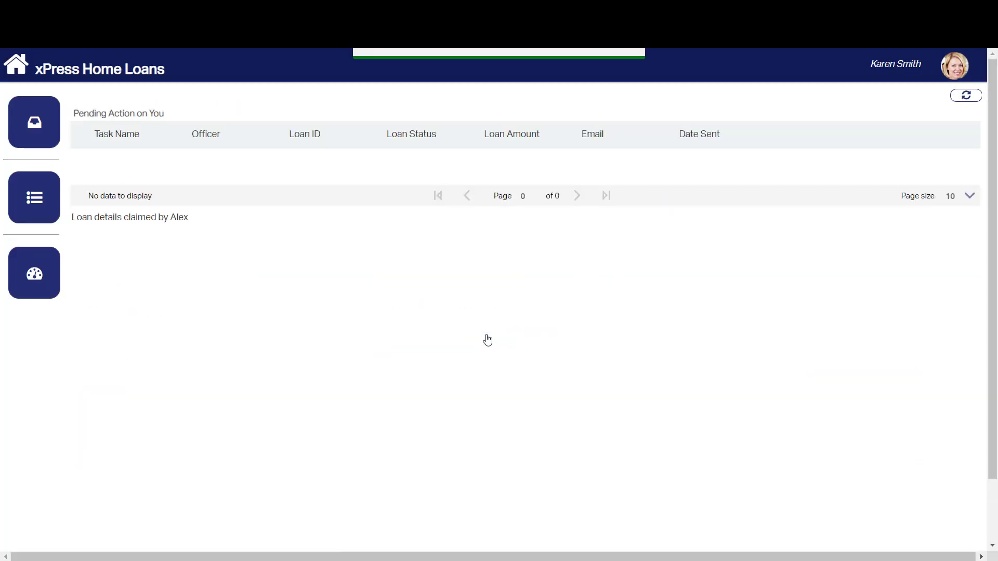